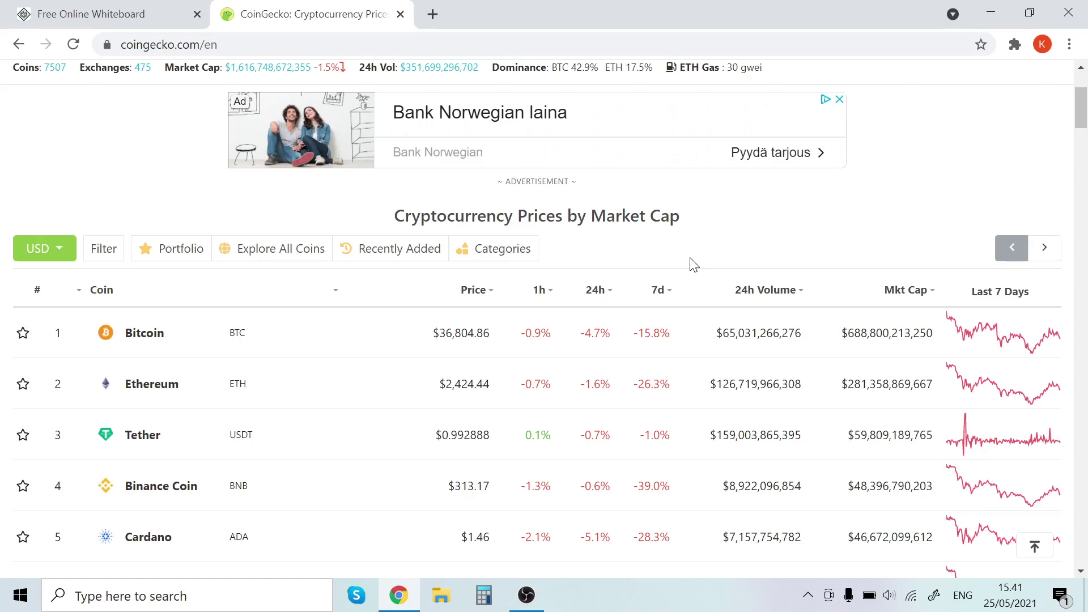
Open Twitter's home page in a new tab beside CoinGecko
click(432, 13)
text(twitter.com)
key(Return)
click(316, 14)
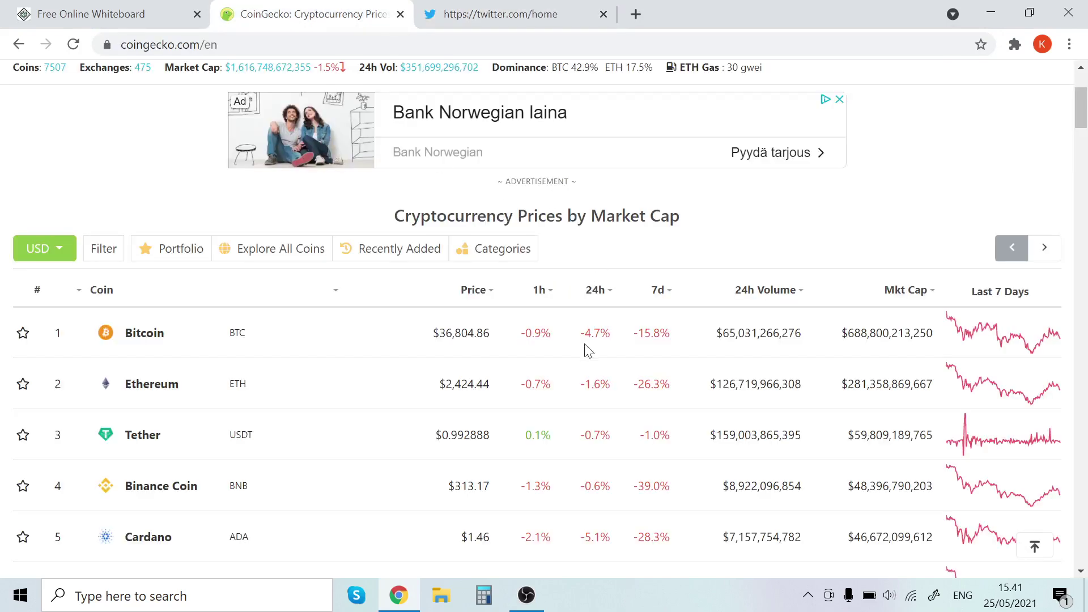
scroll(365, 250, down, 2)
scroll(350, 253, down, 1)
scroll(328, 272, up, 2)
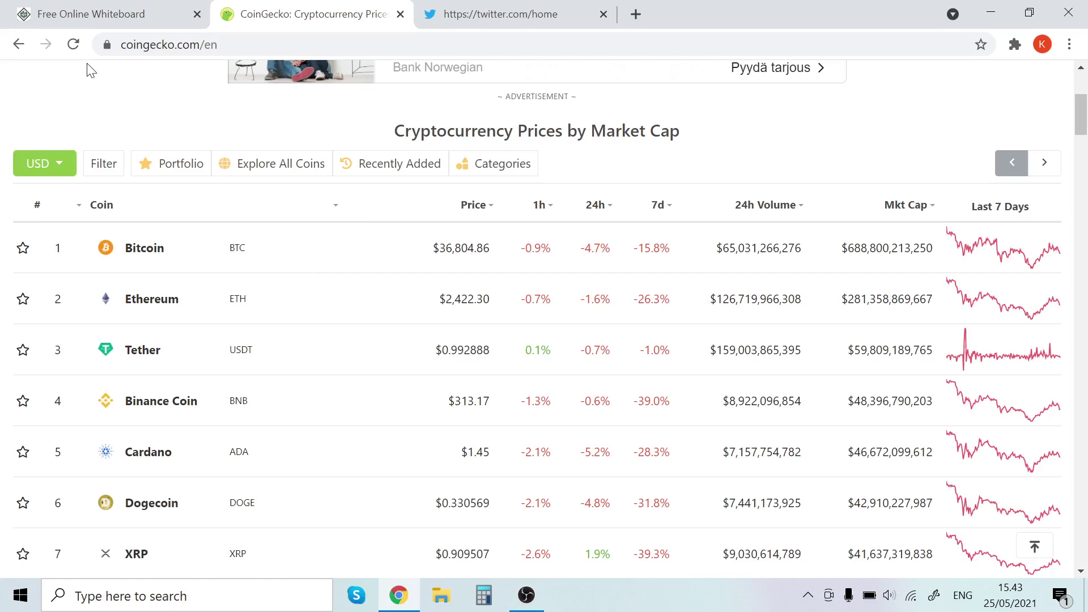
On the whiteboard, sketch Bitcoin's price line falling to a low and rebounding
click(109, 12)
mouse_move(120, 216)
mouse_down()
mouse_move(279, 418)
mouse_move(298, 333)
mouse_up()
mouse_move(299, 334)
mouse_down()
mouse_move(310, 366)
mouse_move(316, 353)
mouse_move(312, 364)
mouse_up()
Label the line's starting high 58k, undoing a stray stroke first
mouse_move(70, 143)
mouse_down()
mouse_move(47, 155)
mouse_move(68, 157)
mouse_move(74, 193)
mouse_up()
key(ctrl+z)
mouse_move(109, 146)
mouse_down()
mouse_move(102, 166)
mouse_move(127, 186)
mouse_up()
drag(162, 144, 192, 195)
Check Bitcoin's 7-day price chart on CoinGecko's Bitcoin page
click(361, 14)
click(145, 247)
scroll(518, 301, down, 3)
scroll(539, 342, down, 4)
scroll(574, 311, down, 3)
scroll(294, 331, up, 2)
click(466, 185)
Write the 32k label below the line's low
click(147, 23)
drag(244, 440, 272, 483)
mouse_move(299, 432)
mouse_down()
mouse_move(296, 481)
mouse_move(327, 483)
mouse_up()
drag(334, 440, 355, 485)
Recheck the 7-day Bitcoin chart and start a label beside the rebound peak
click(332, 13)
scroll(357, 204, up, 5)
click(94, 15)
drag(263, 287, 290, 302)
click(289, 15)
scroll(425, 323, down, 2)
scroll(445, 371, down, 4)
scroll(459, 426, down, 3)
Undo the stray scribble and label the rebound peak 36k, with 40k above
click(189, 10)
key(ctrl+z)
mouse_move(275, 277)
mouse_down()
mouse_move(306, 305)
mouse_move(340, 281)
mouse_move(333, 267)
mouse_up()
click(280, 13)
scroll(382, 255, up, 5)
click(194, 14)
mouse_move(355, 358)
mouse_down()
mouse_move(350, 379)
mouse_move(358, 373)
mouse_move(331, 368)
mouse_move(324, 383)
mouse_up()
drag(377, 350, 377, 377)
drag(389, 359, 392, 378)
mouse_move(361, 270)
mouse_down()
mouse_move(361, 303)
mouse_move(390, 300)
mouse_up()
Draw a curve around the 58k high, redoing the first loop
mouse_move(115, 213)
mouse_down()
mouse_move(103, 219)
mouse_move(59, 175)
mouse_move(295, 145)
mouse_move(69, 212)
mouse_move(47, 241)
mouse_up()
key(ctrl+z)
mouse_move(48, 126)
mouse_down()
mouse_move(198, 128)
mouse_move(146, 228)
mouse_up()
Set CoinGecko's Bitcoin chart to Max, covering April 2013 to May 2021
click(297, 14)
scroll(357, 117, down, 3)
click(672, 350)
scroll(672, 362, down, 2)
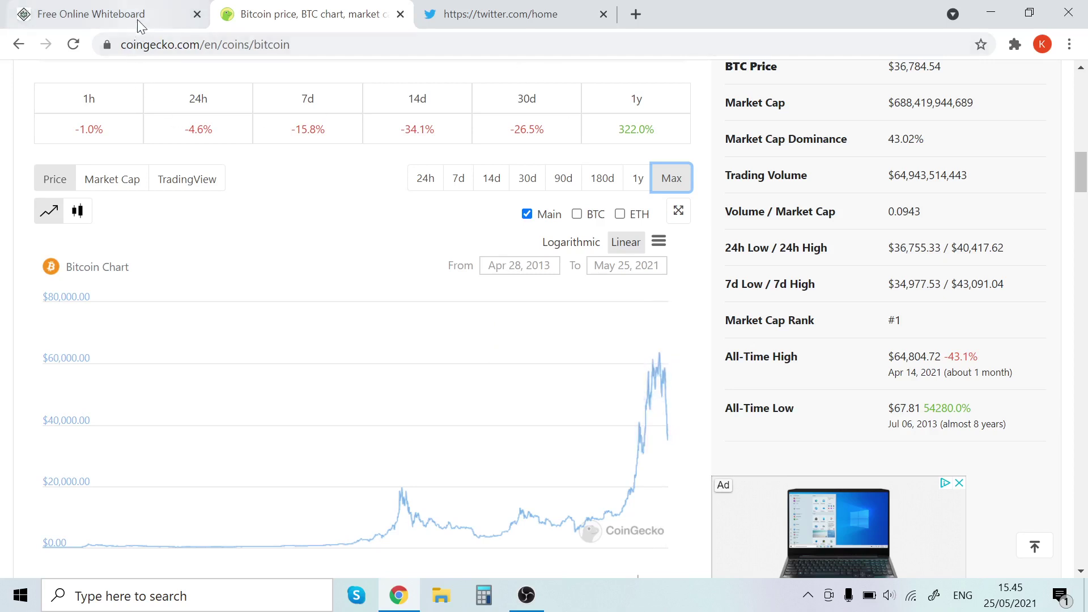
click(137, 19)
click(297, 19)
Handwrite the 'Prosi' note at the whiteboard's top right
click(94, 18)
mouse_move(524, 150)
mouse_down()
mouse_move(545, 166)
mouse_move(619, 155)
mouse_move(646, 186)
mouse_move(633, 188)
mouse_up()
drag(694, 123, 692, 130)
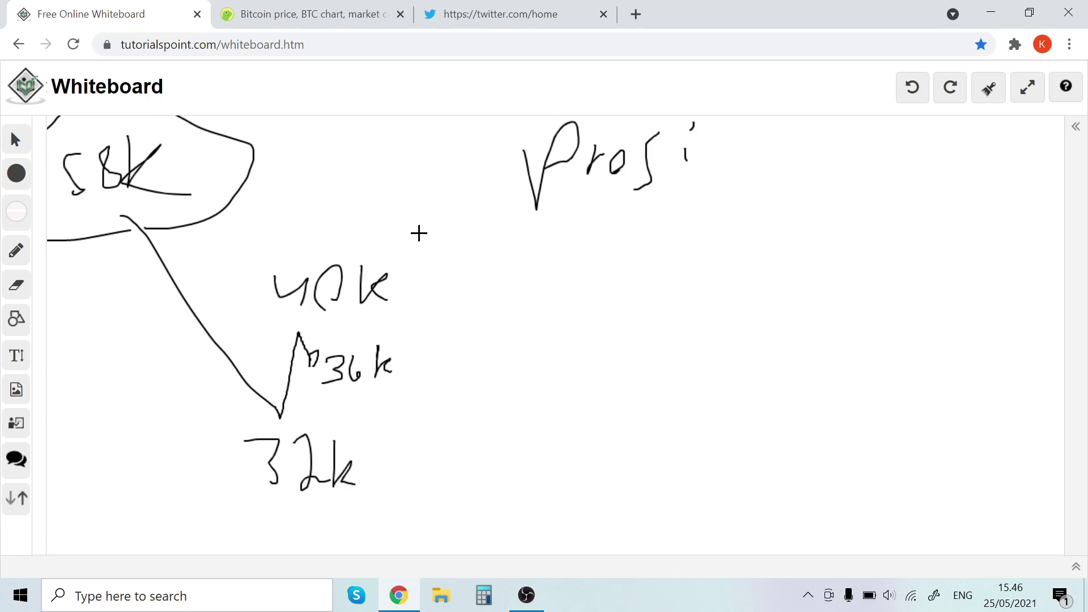
Write BTC after the note and extend the price line into a sideways zigzag
mouse_move(726, 147)
mouse_down()
mouse_move(714, 207)
mouse_move(707, 173)
mouse_move(703, 186)
mouse_up()
drag(816, 136, 820, 208)
drag(803, 135, 843, 126)
mouse_move(928, 128)
mouse_down()
mouse_move(890, 202)
mouse_move(925, 199)
mouse_up()
mouse_move(310, 356)
mouse_down()
mouse_move(322, 391)
mouse_move(517, 420)
mouse_up()
mouse_move(510, 359)
mouse_down()
mouse_move(605, 397)
mouse_move(663, 379)
mouse_up()
Circle the 32k, 40k and 36k labels and extend the zigzag further right
mouse_move(345, 517)
mouse_down()
mouse_move(190, 518)
mouse_move(330, 441)
mouse_up()
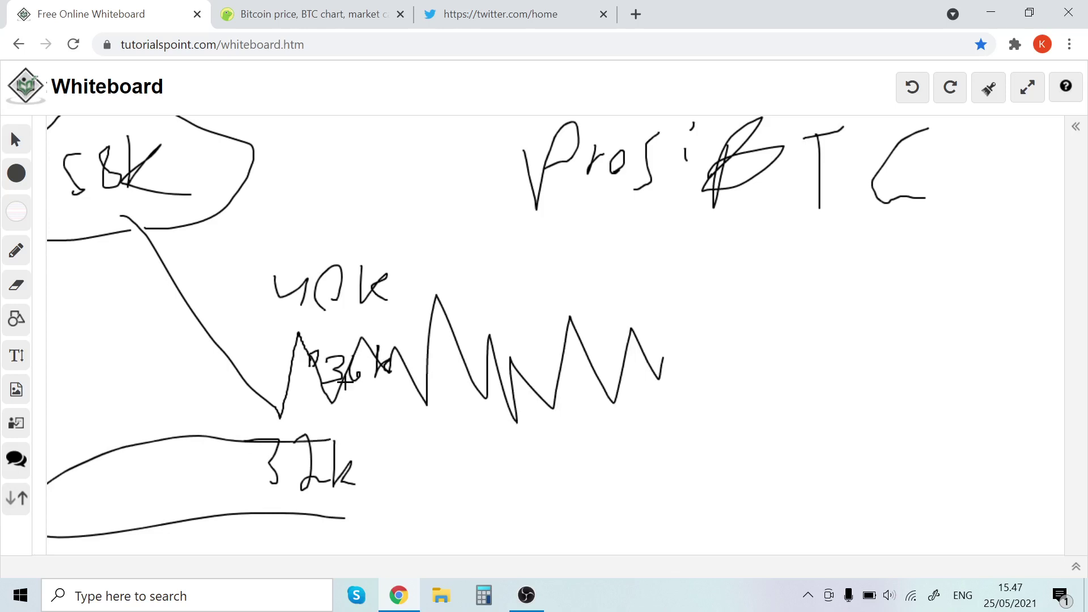
key(ctrl+z)
mouse_move(311, 507)
mouse_down()
mouse_move(204, 443)
mouse_move(306, 438)
mouse_up()
key(ctrl+z)
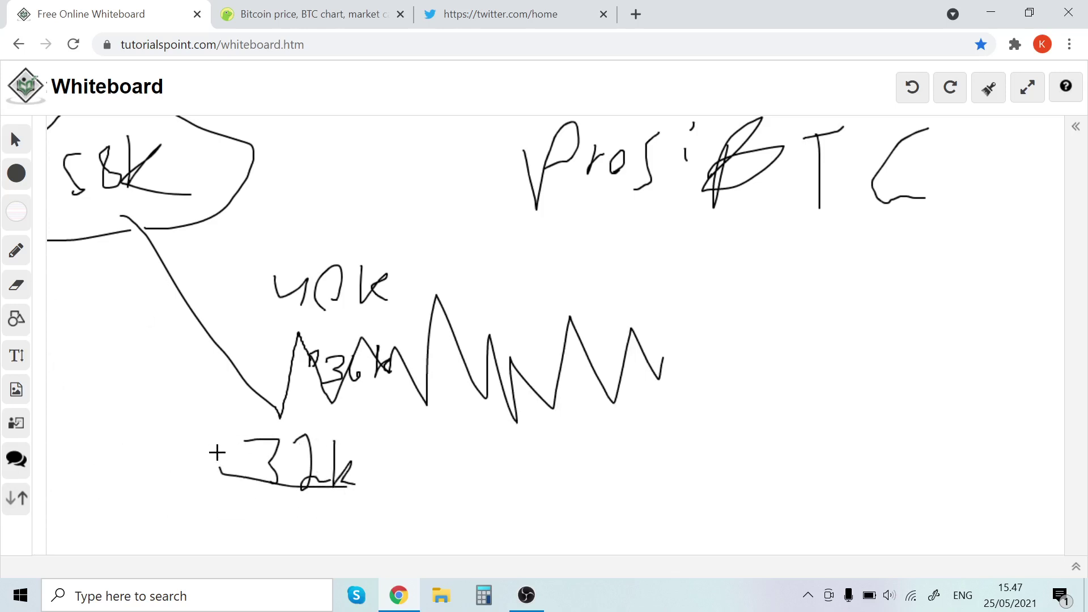
drag(214, 450, 340, 490)
mouse_move(340, 315)
mouse_down()
mouse_move(274, 298)
mouse_move(333, 299)
mouse_up()
mouse_move(394, 418)
mouse_down()
mouse_move(510, 317)
mouse_move(632, 389)
mouse_move(383, 425)
mouse_up()
mouse_move(664, 360)
mouse_down()
mouse_move(699, 382)
mouse_move(714, 311)
mouse_move(724, 382)
mouse_move(740, 406)
mouse_move(852, 125)
mouse_up()
Compare the May 2021 peak on CoinGecko's full-history chart with the whiteboard sketch
click(328, 14)
mouse_move(664, 372)
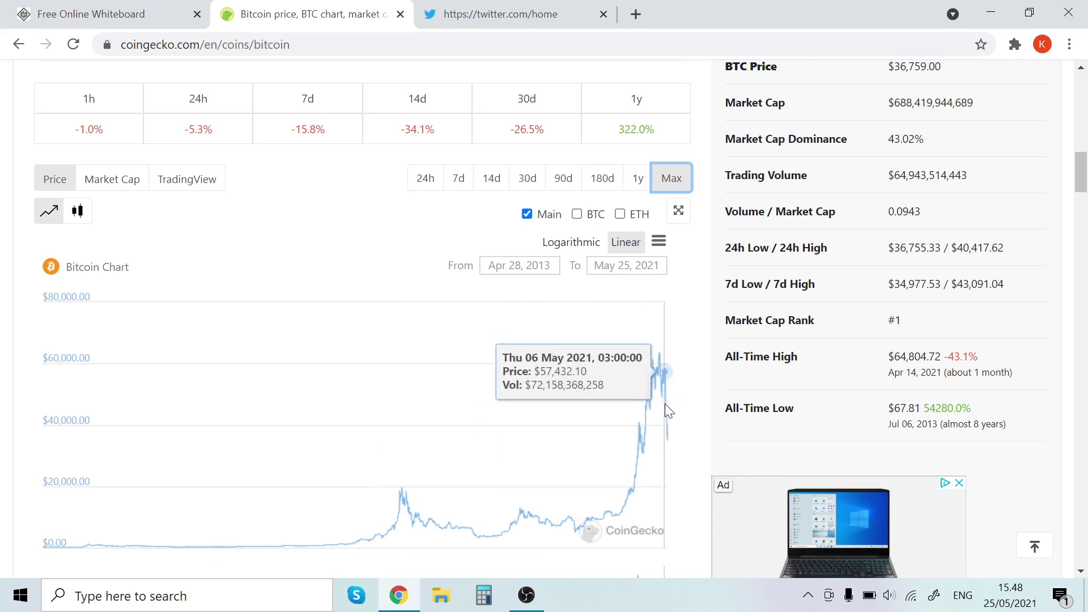
mouse_move(668, 396)
click(128, 14)
click(280, 18)
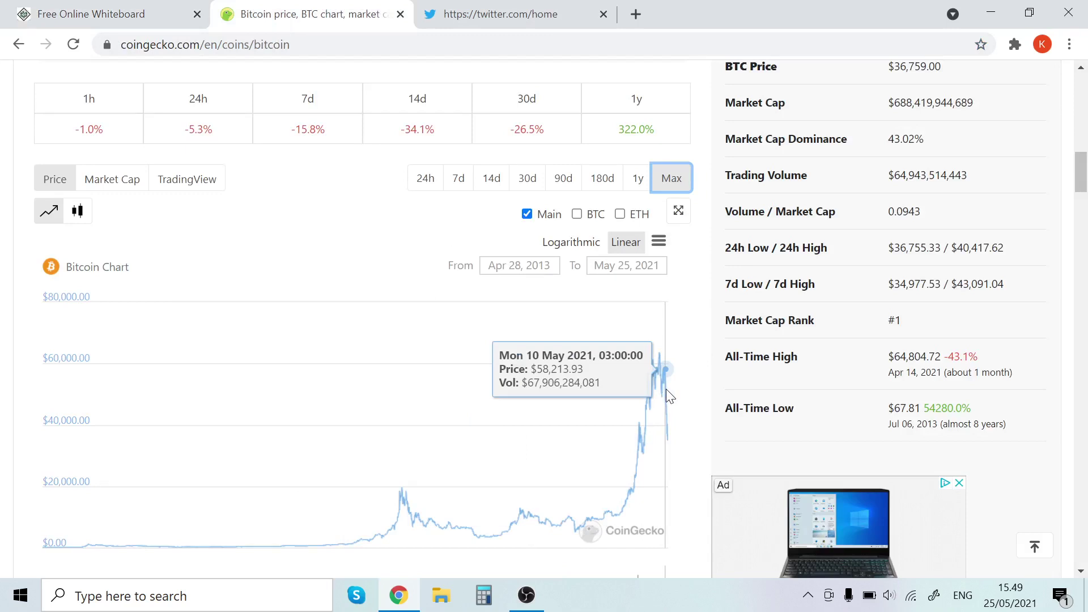
click(89, 7)
click(251, 10)
click(158, 10)
Read Bitcoin's 16 Jan 2018 price of $11,723.91 on CoinGecko's chart
click(375, 14)
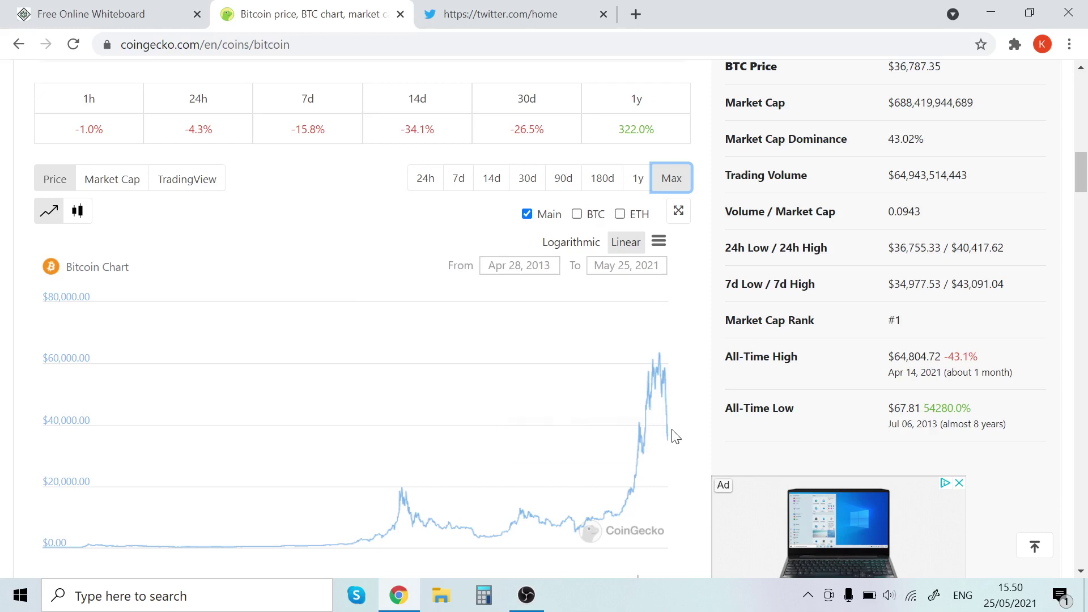
mouse_move(408, 508)
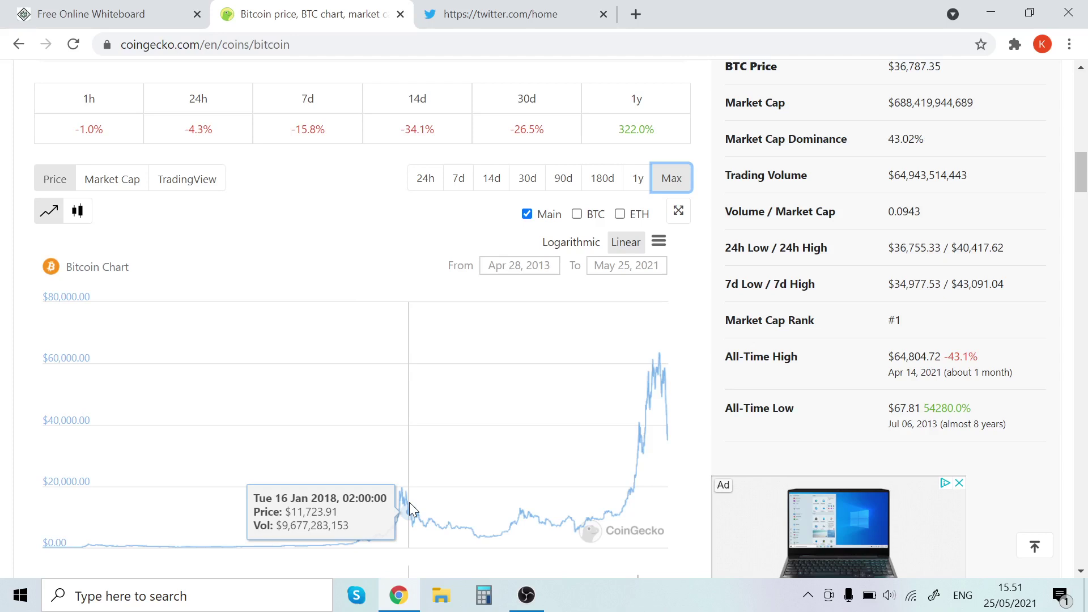
scroll(497, 438, up, 3)
scroll(497, 439, up, 4)
scroll(497, 439, up, 3)
scroll(497, 439, up, 2)
scroll(467, 449, down, 4)
scroll(467, 449, down, 3)
scroll(459, 443, down, 2)
scroll(447, 443, down, 2)
scroll(447, 443, down, 2)
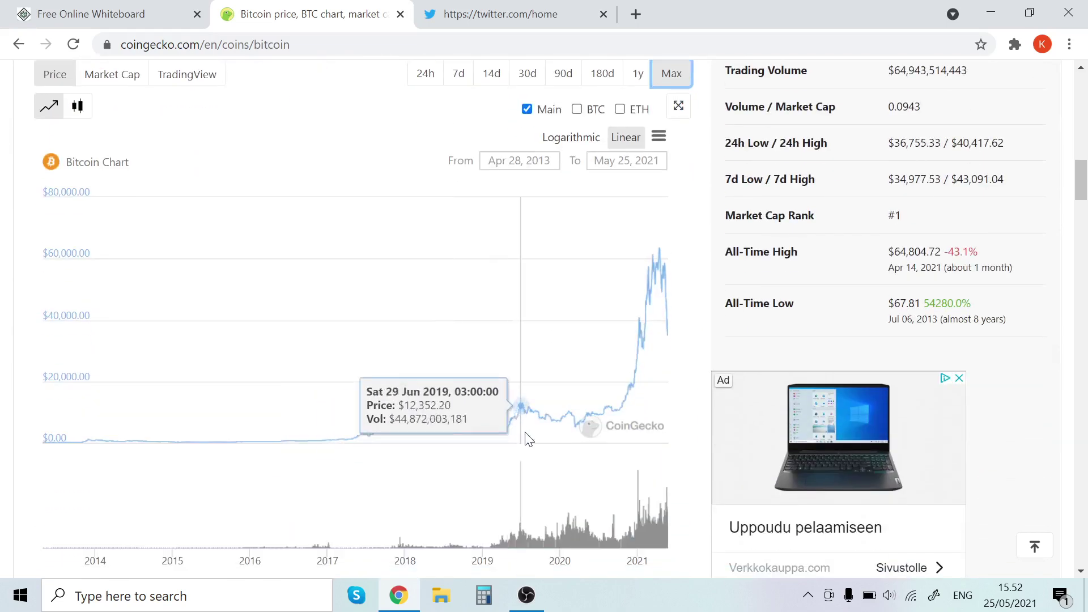
scroll(553, 375, up, 2)
scroll(544, 378, down, 2)
scroll(536, 387, up, 6)
scroll(488, 241, up, 3)
scroll(477, 242, up, 2)
scroll(471, 244, up, 2)
scroll(471, 245, down, 2)
scroll(471, 245, down, 1)
scroll(466, 255, down, 4)
scroll(462, 260, down, 4)
scroll(463, 260, down, 4)
scroll(527, 226, up, 3)
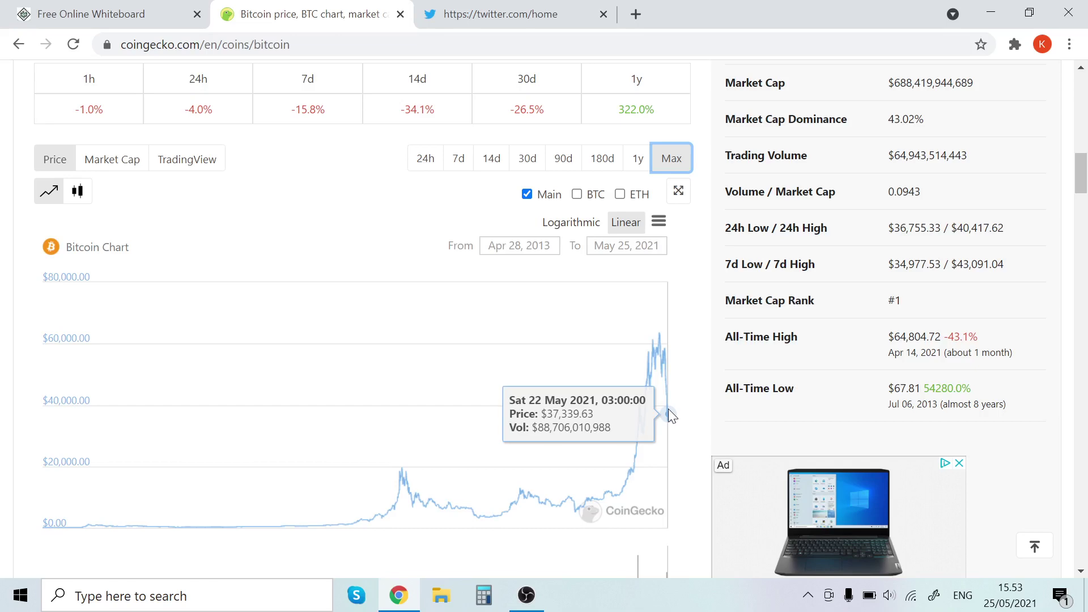
scroll(502, 561, up, 3)
scroll(510, 579, up, 1)
Bring the OBS window up from the taskbar
click(527, 596)
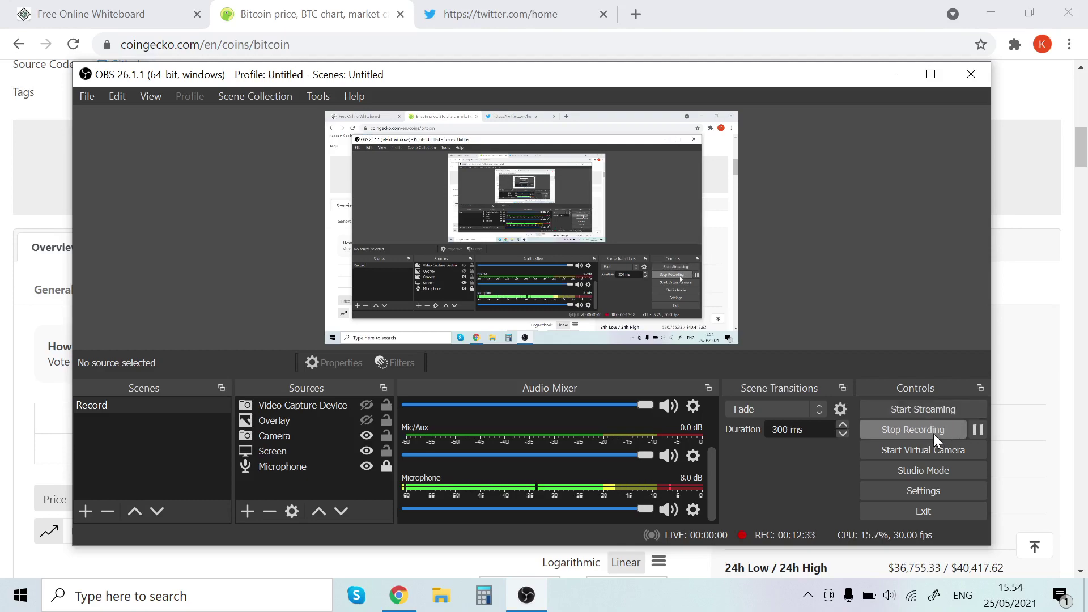